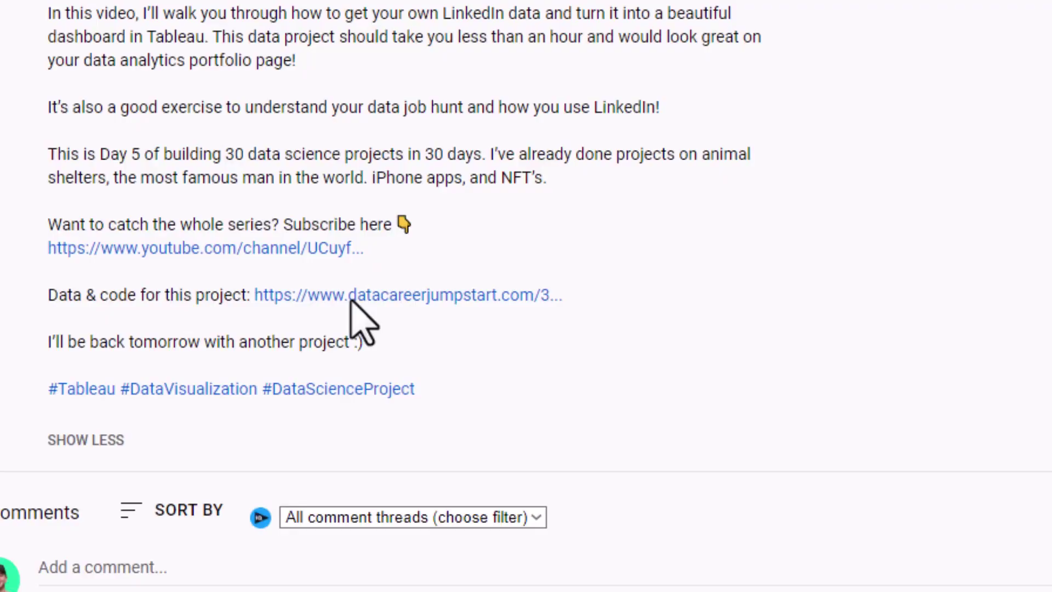
Sign up for the 30 Data Science Projects resources using the saved name and e-mail.
left_click(350, 298)
left_click(299, 367)
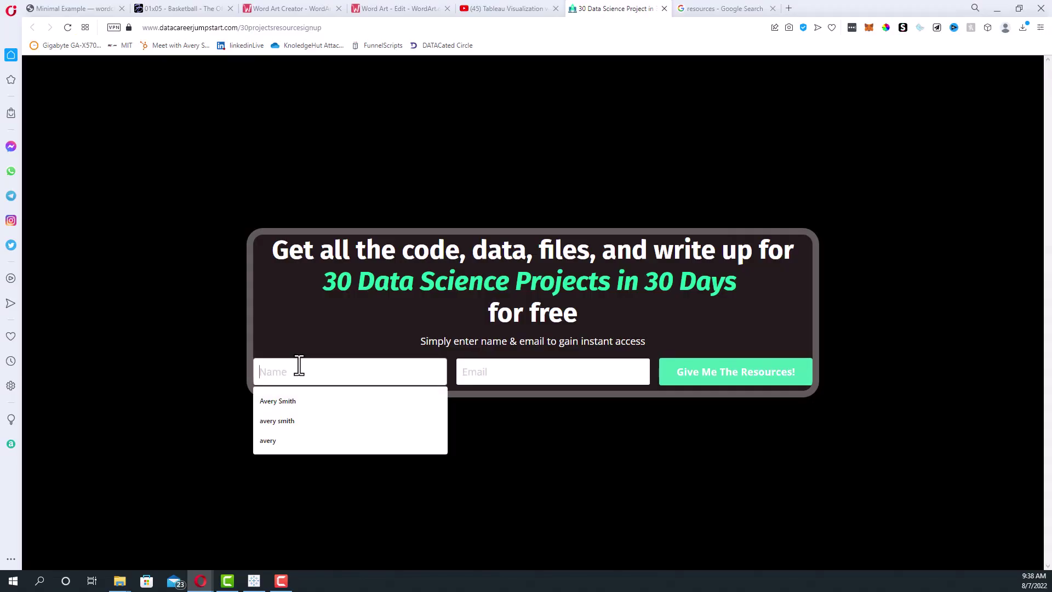
left_click(325, 400)
left_click(503, 371)
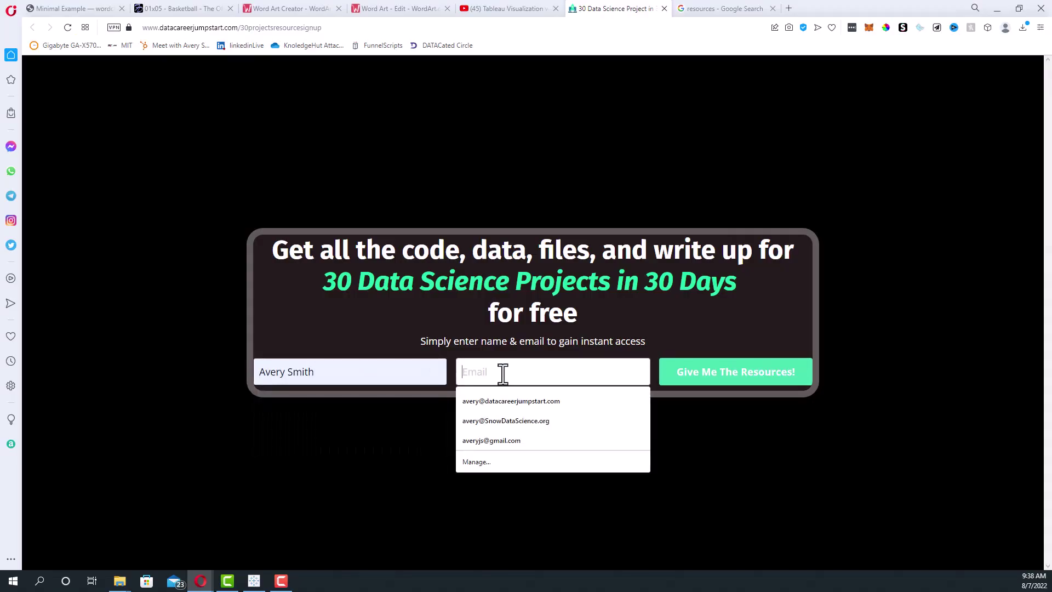
left_click(500, 402)
left_click(739, 378)
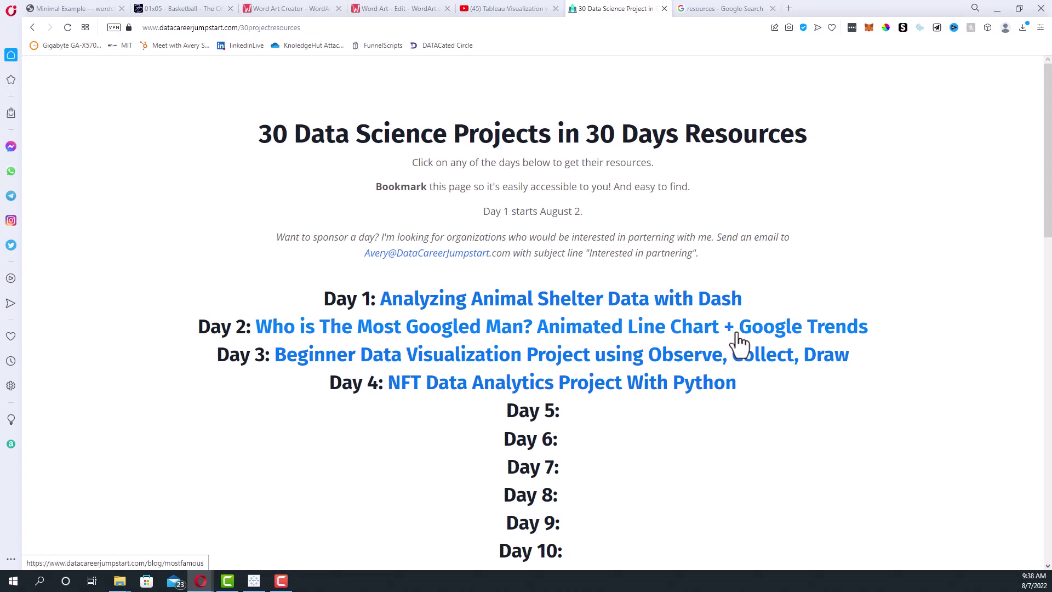
scroll(739, 345, "down", 2)
scroll(739, 342, "up", 2)
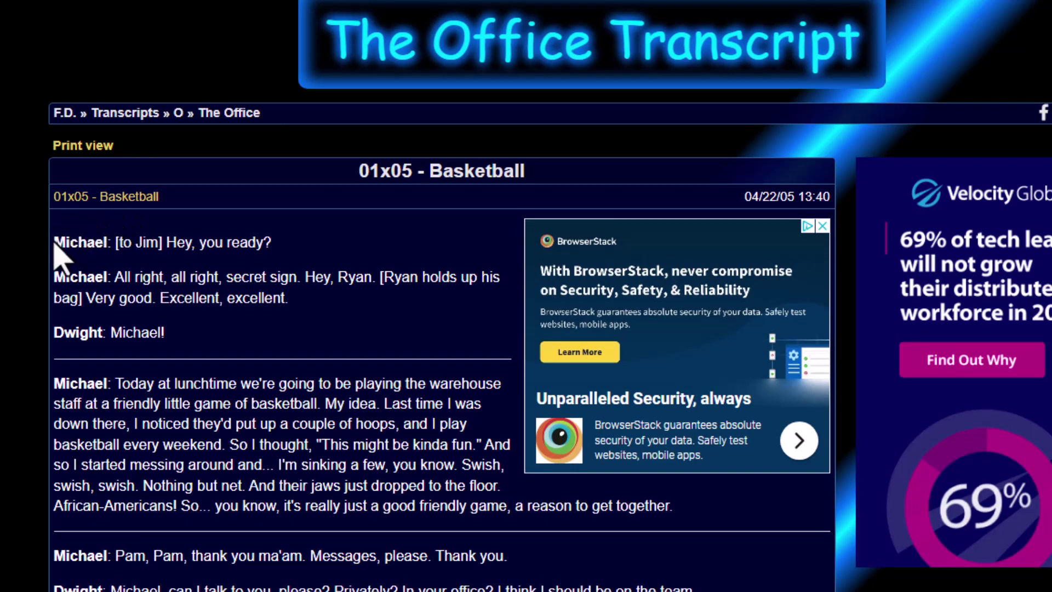
Select and copy the full 01x05 Basketball transcript, then start a new tab.
left_click_drag(55, 241, 373, 340)
scroll(298, 252, "down", 20)
scroll(235, 250, "down", 20)
scroll(235, 250, "down", 20)
scroll(238, 249, "down", 20)
scroll(235, 245, "up", 5)
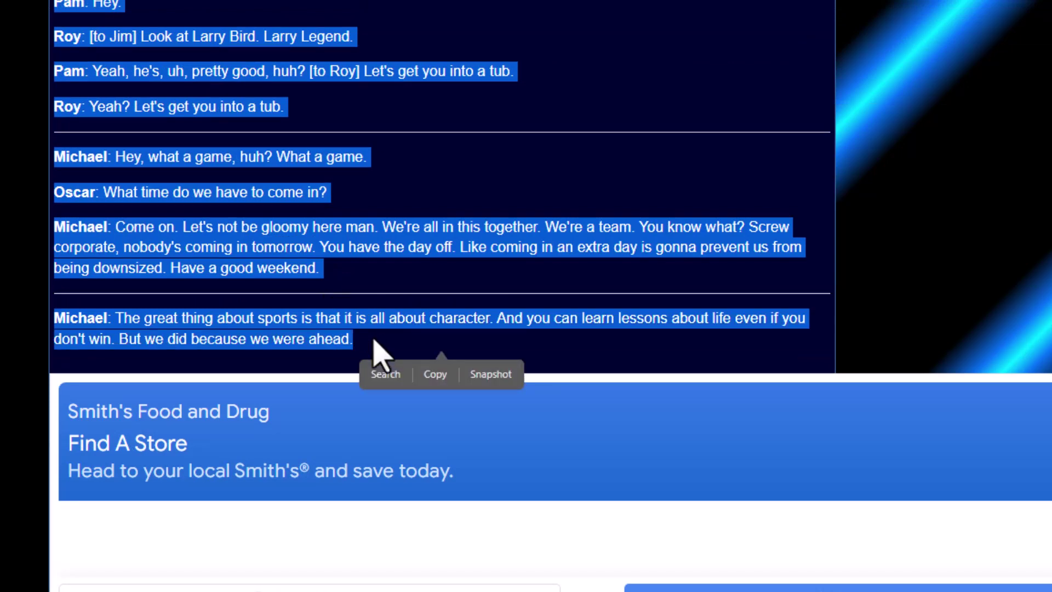
left_click(374, 341)
key("ctrl+t")
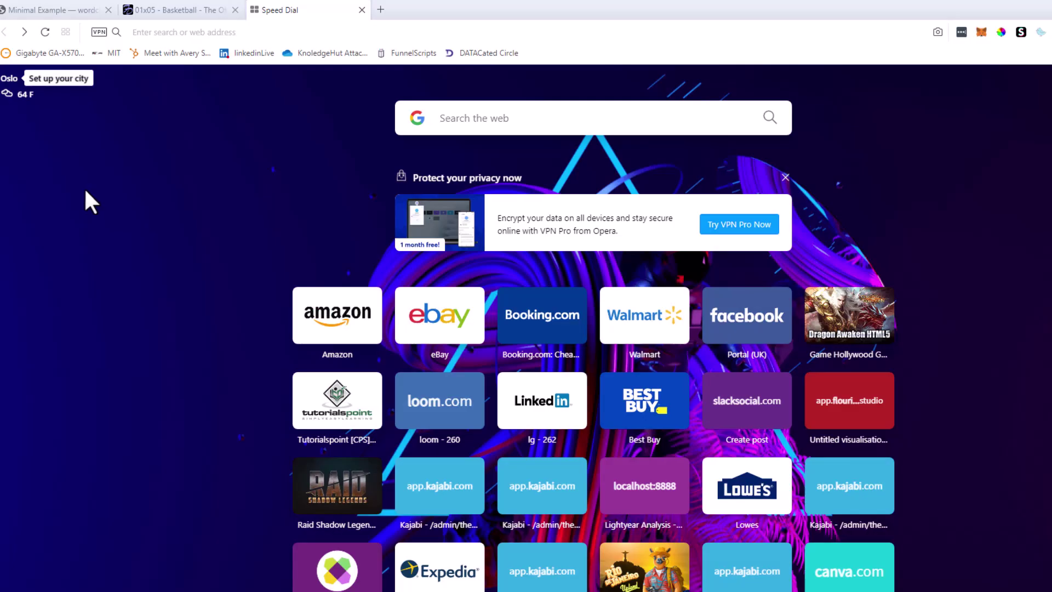
Go to wordart.com and start a new word art with CREATE YOUR OWN.
left_click(178, 31)
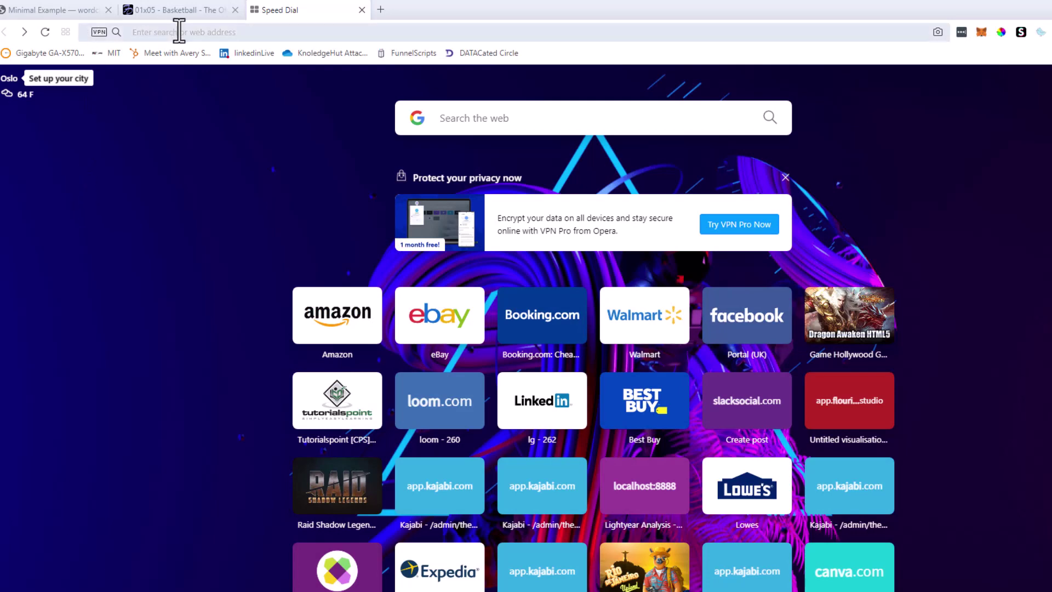
type("wordart.com")
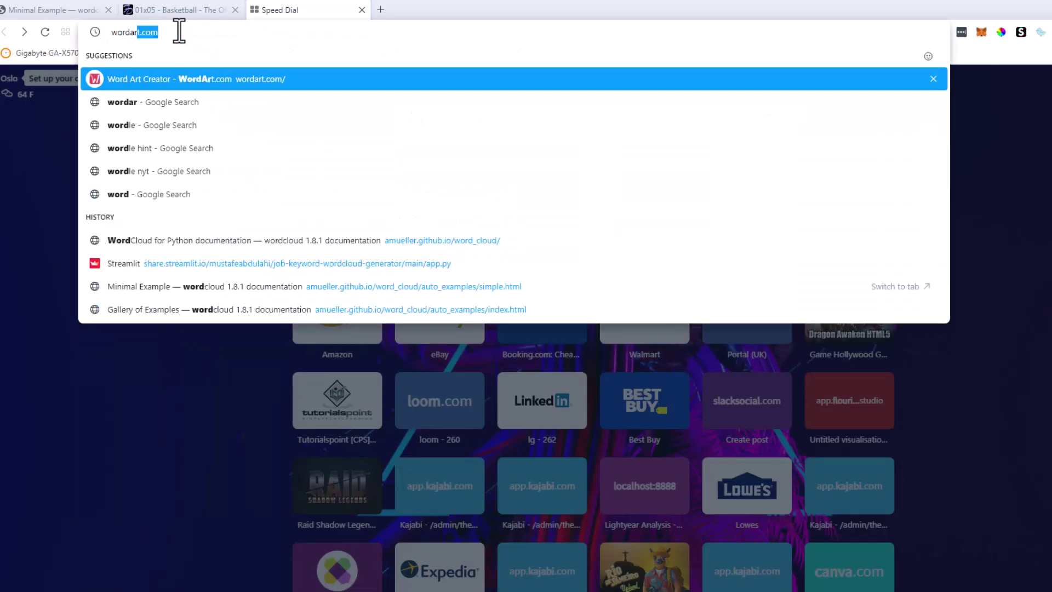
key("Return")
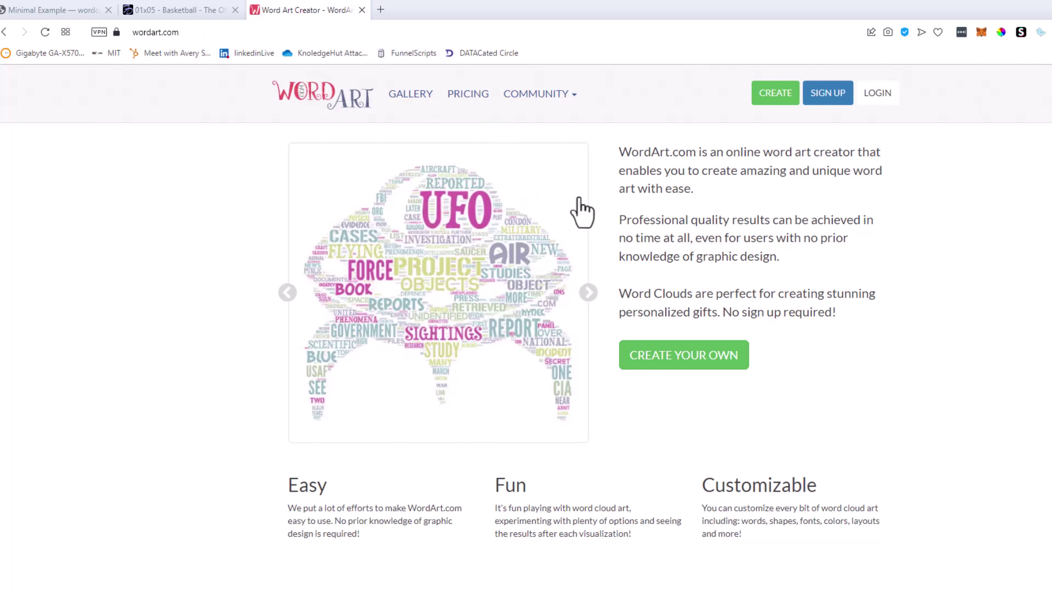
left_click(677, 362)
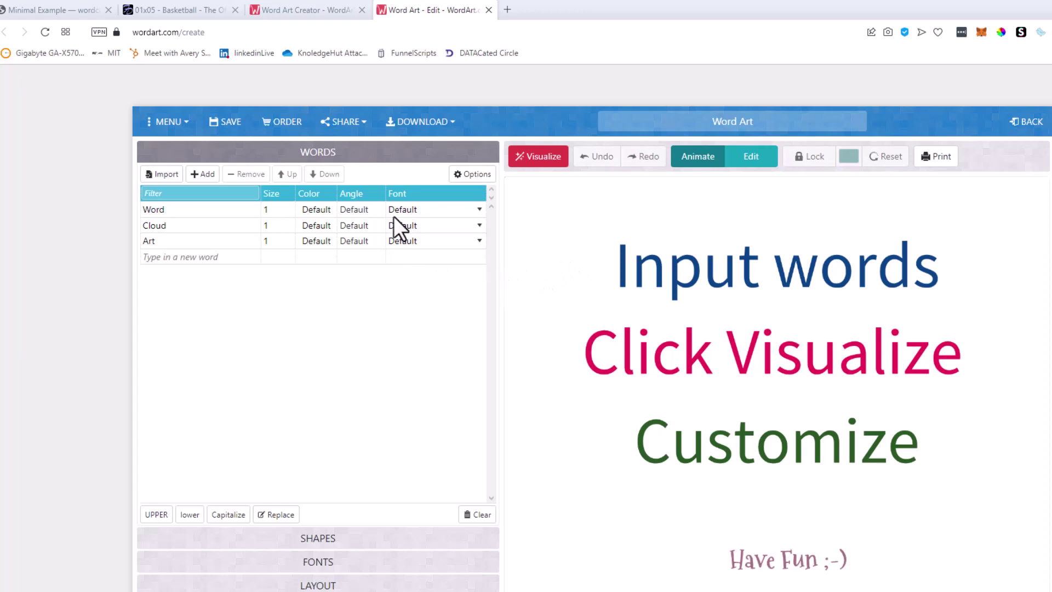
Import the pasted transcript as the word list, deleting the trailing 'Read more at' link line.
left_click(160, 173)
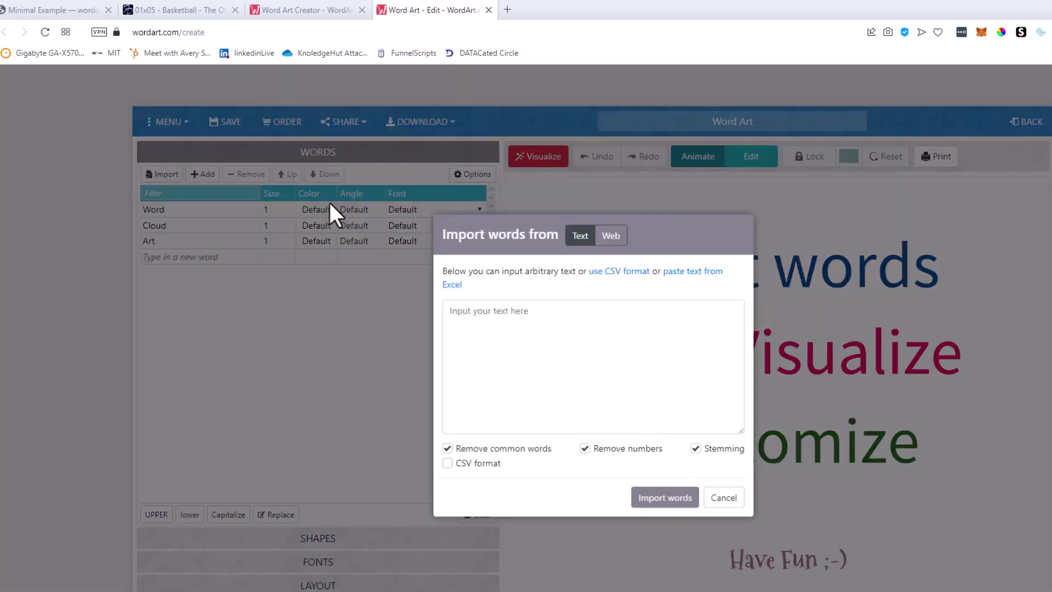
left_click(574, 312)
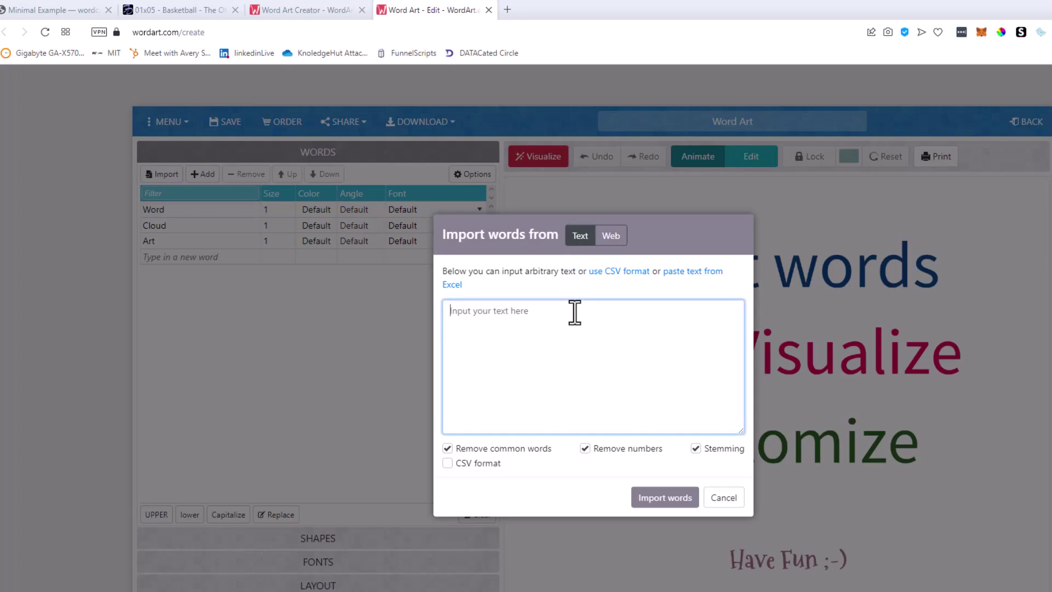
key("ctrl+v")
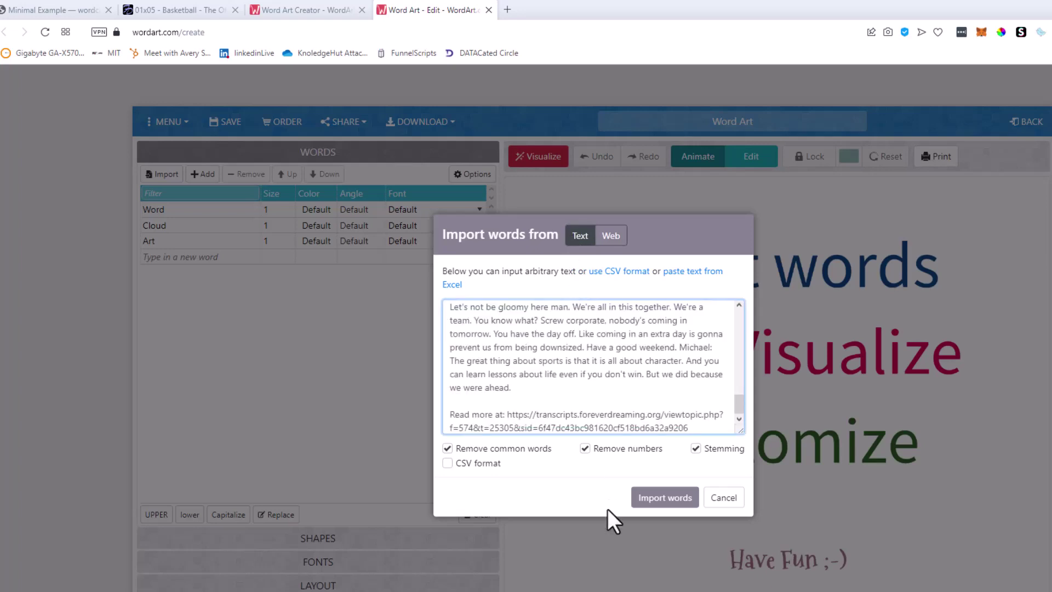
left_click_drag(698, 429, 441, 425)
key("BackSpace")
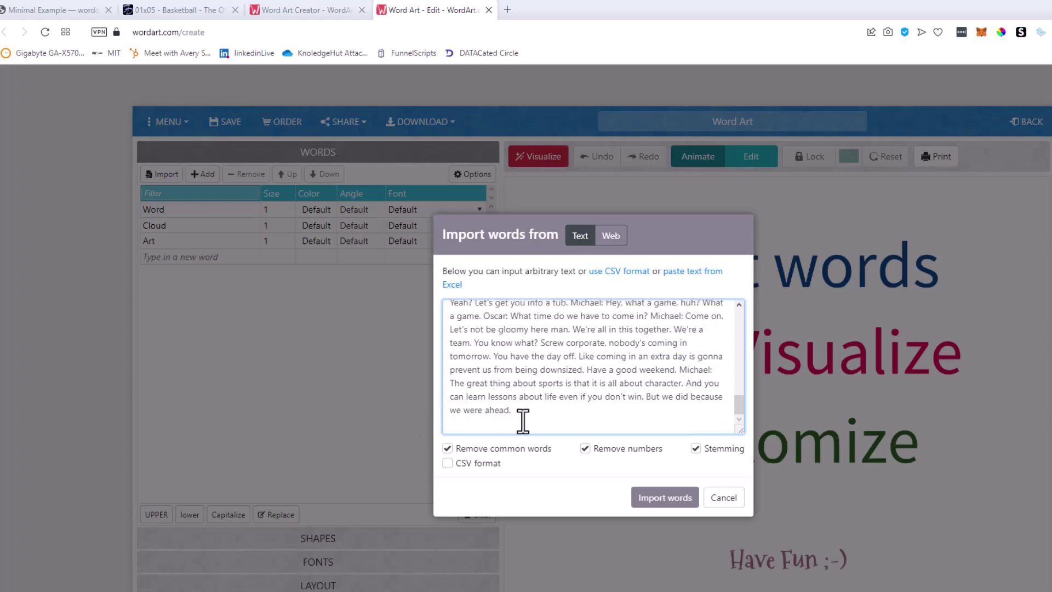
left_click(661, 499)
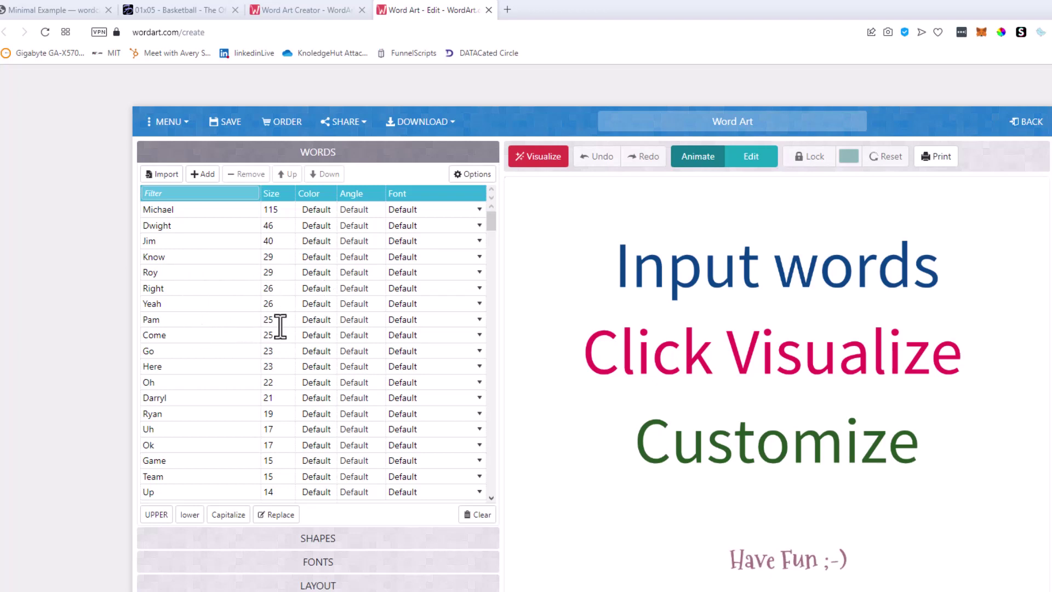
Visualize the word cloud from the imported transcript words.
left_click(543, 161)
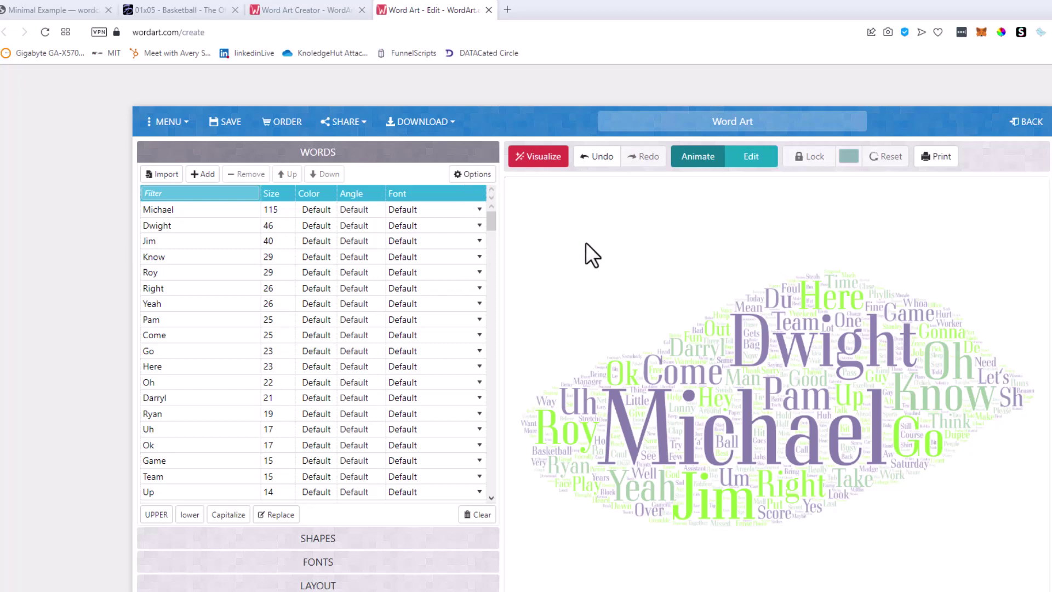
Search Google Images for 'the office' in a new tab.
left_click(505, 9)
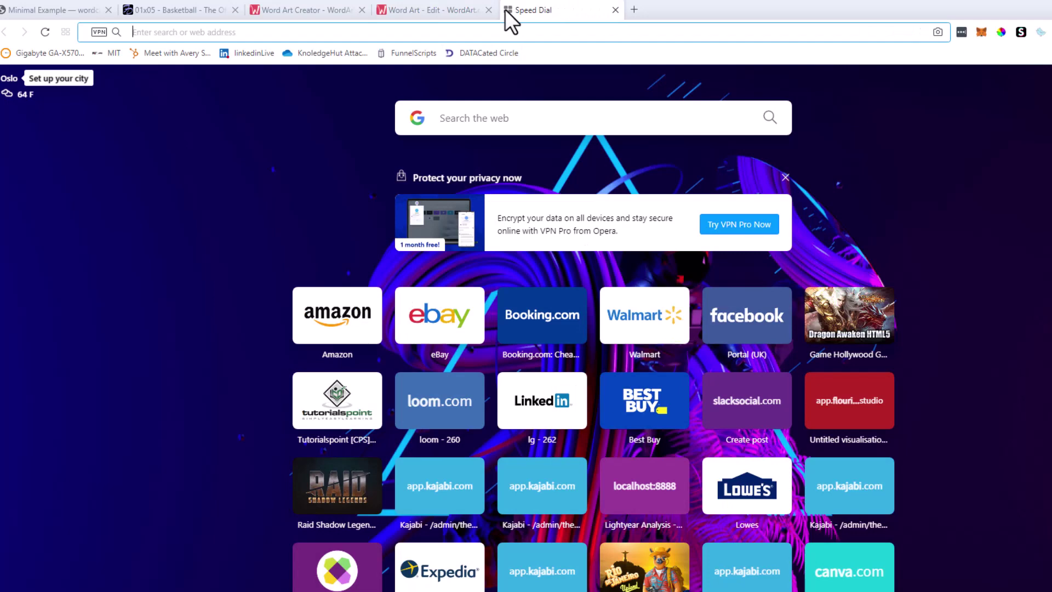
type("the office")
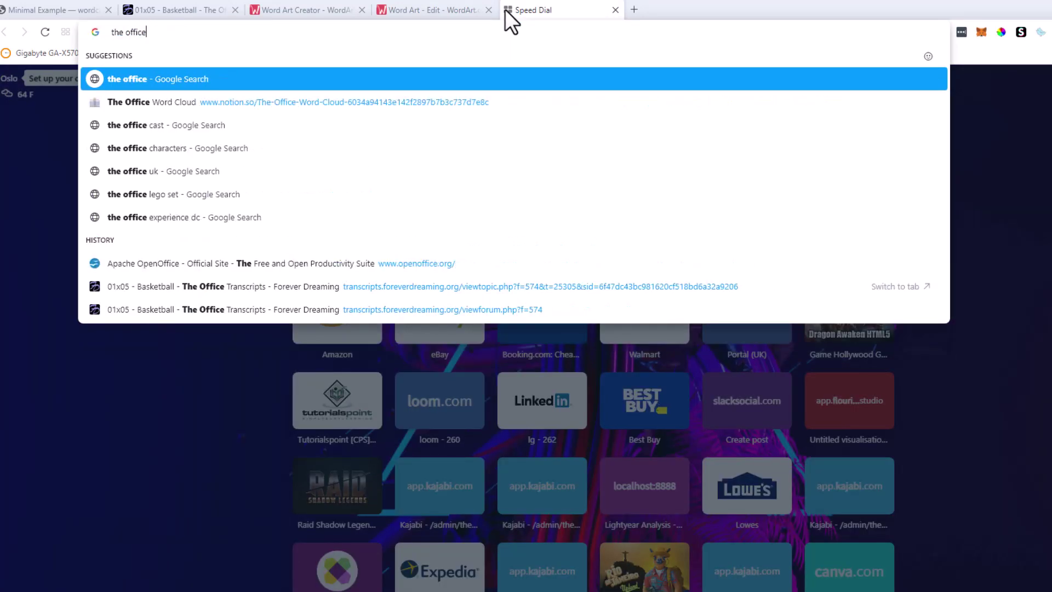
key("Return")
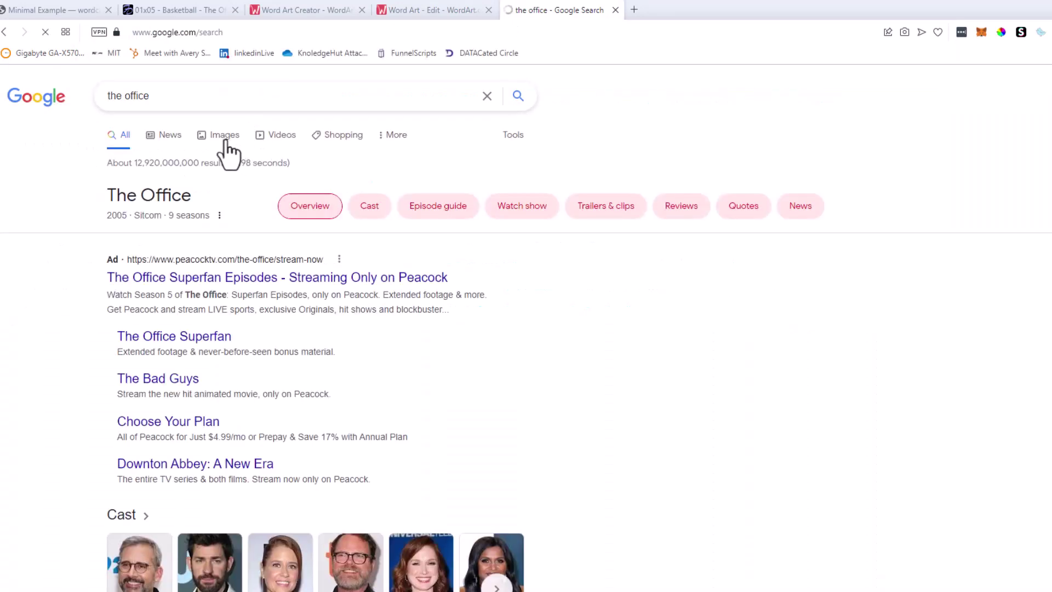
left_click(225, 137)
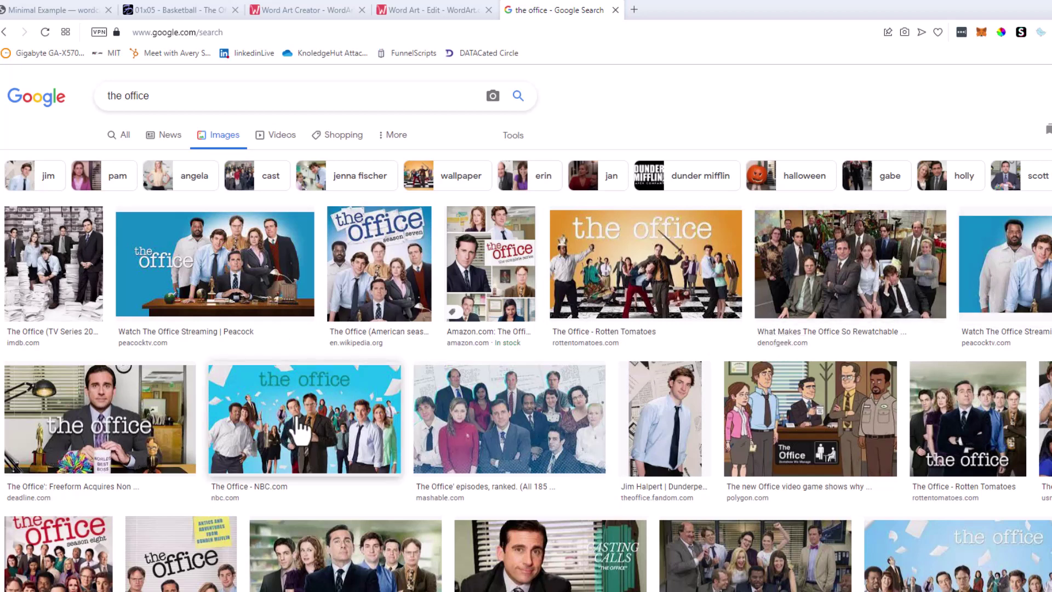
Save the Rotten Tomatoes cast photo as 'the office' and return to the WordArt editor.
left_click(968, 394)
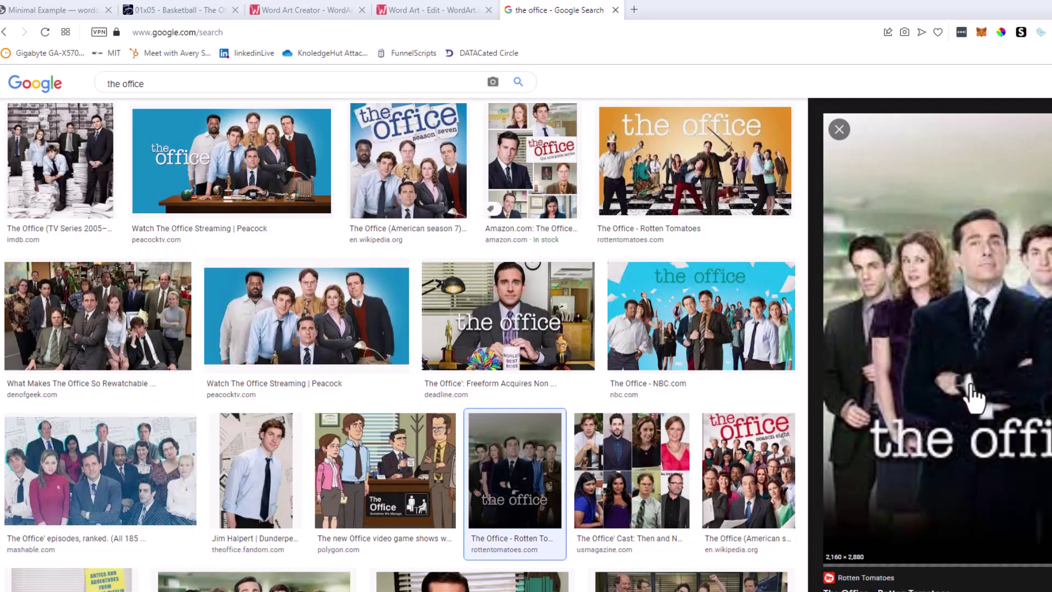
right_click(1007, 329)
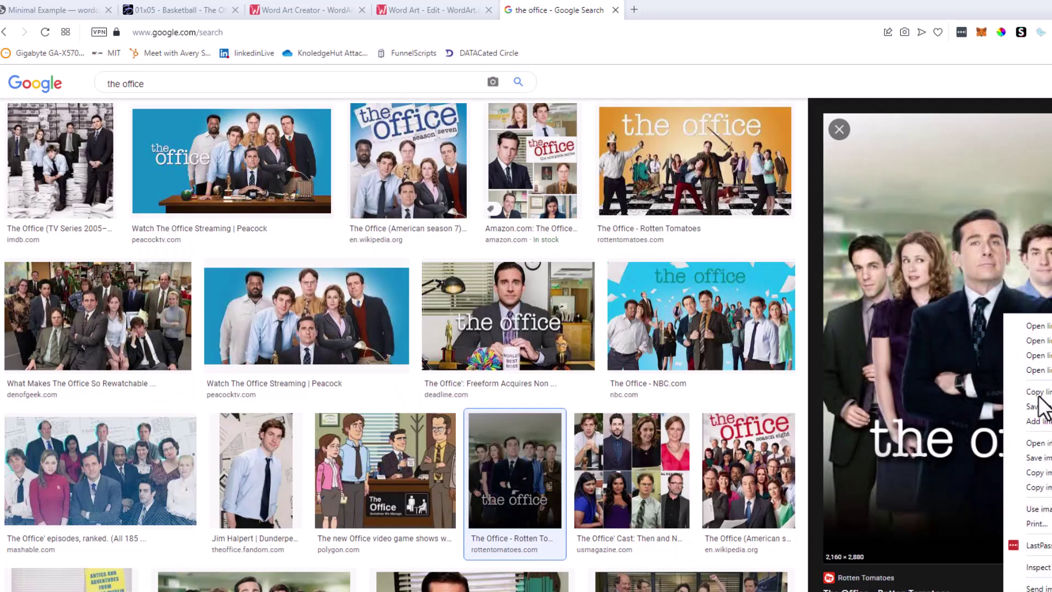
left_click(1035, 458)
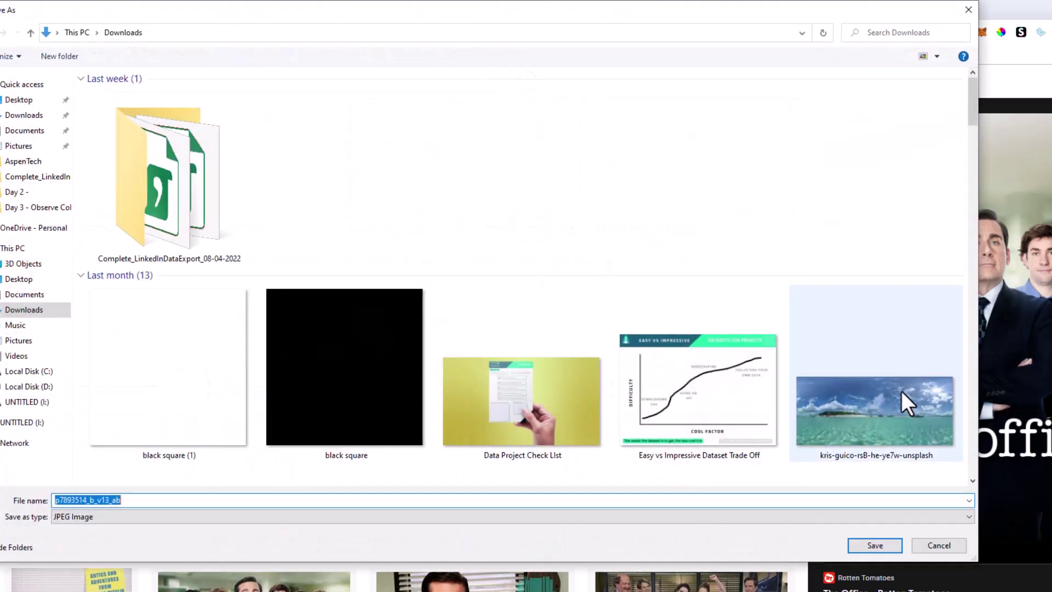
type("the office")
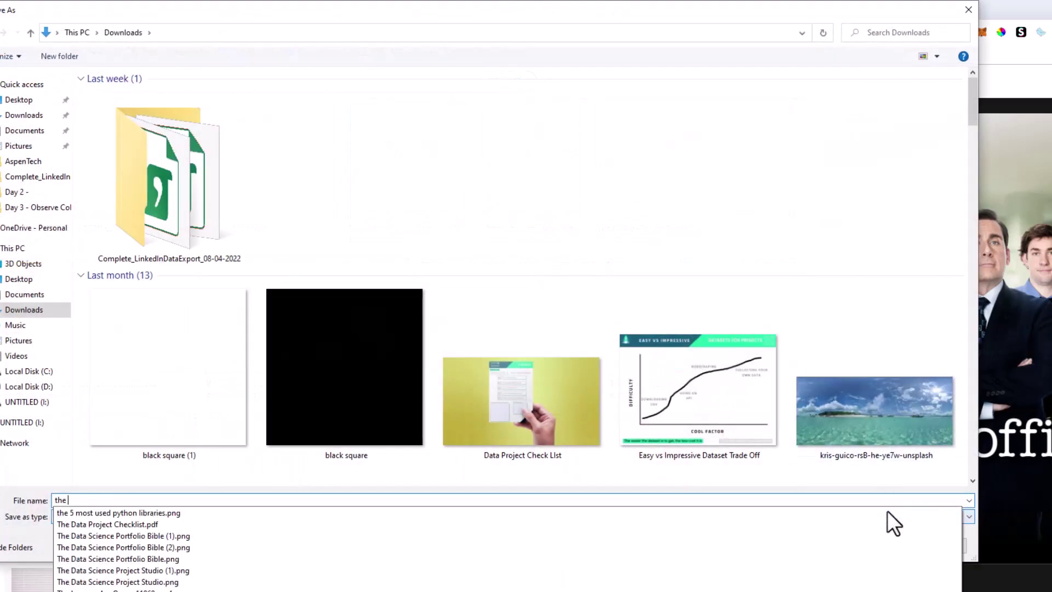
key("Return")
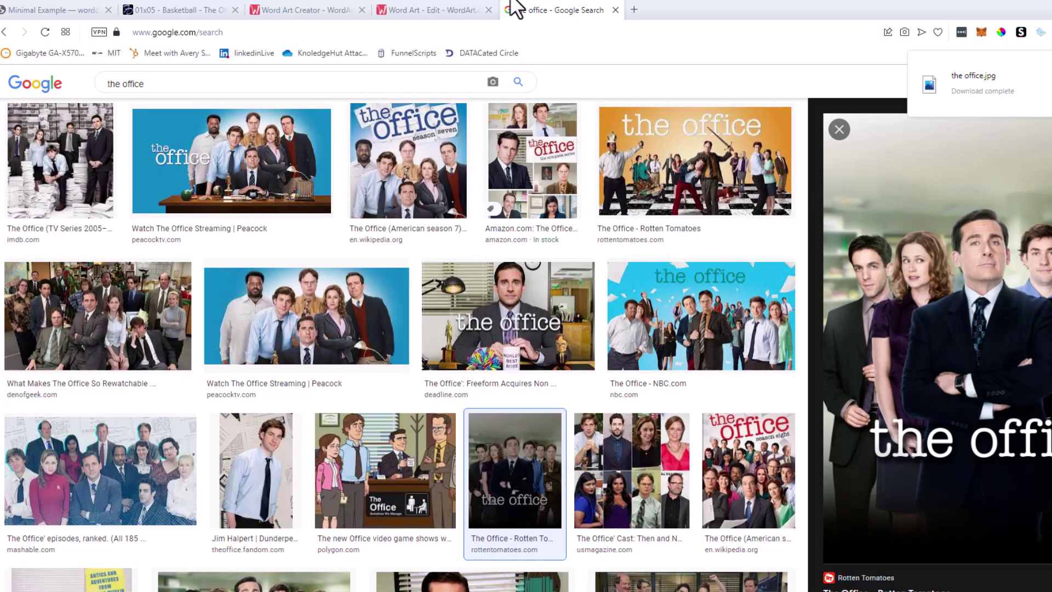
left_click(430, 11)
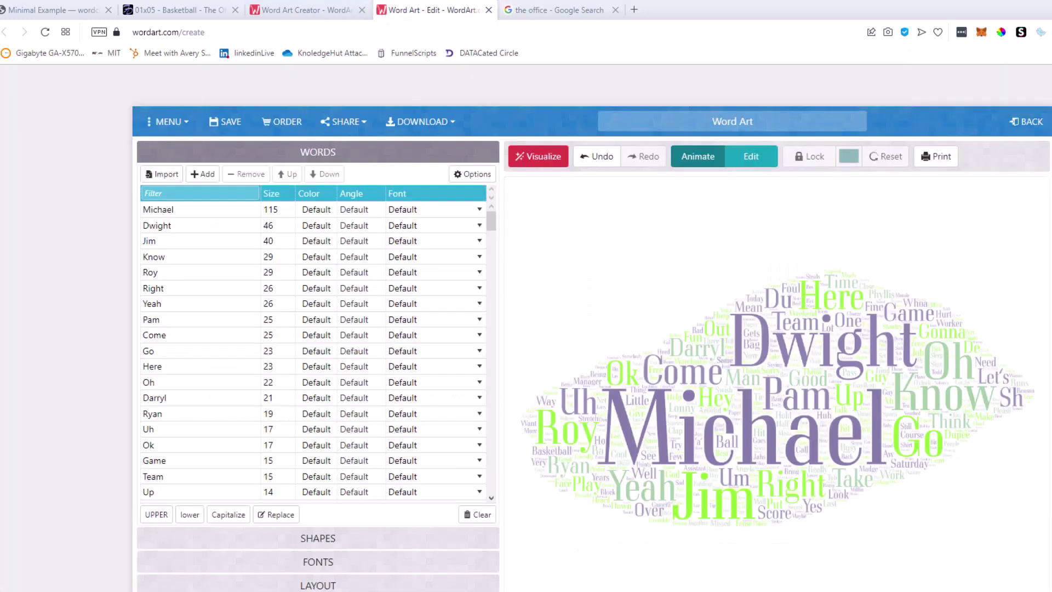
Add the saved 'the office' photo as a custom shape with a 92% threshold.
left_click(278, 540)
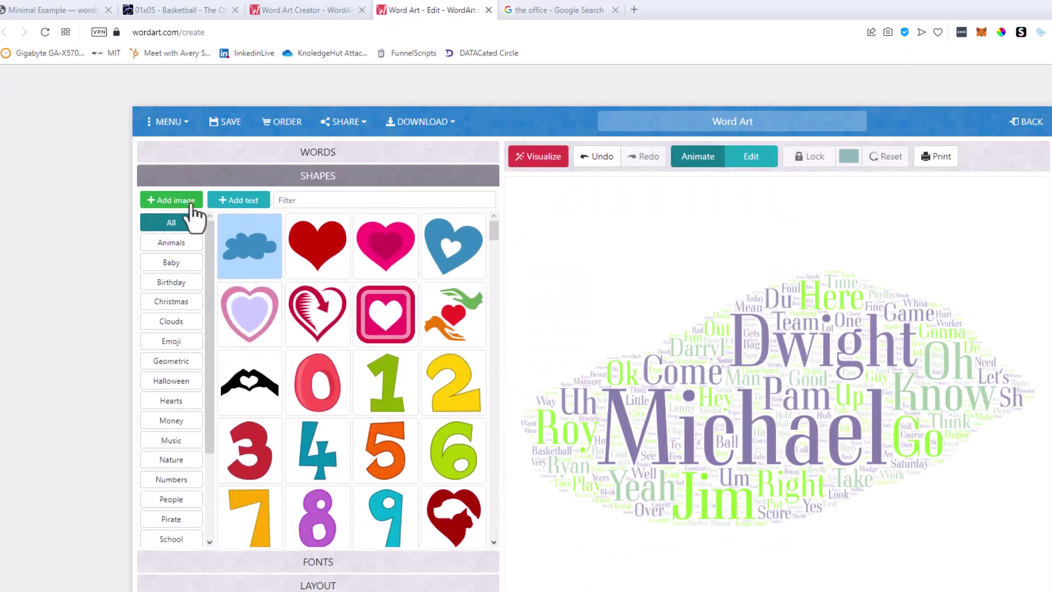
left_click(184, 203)
left_click(560, 335)
left_click(537, 398)
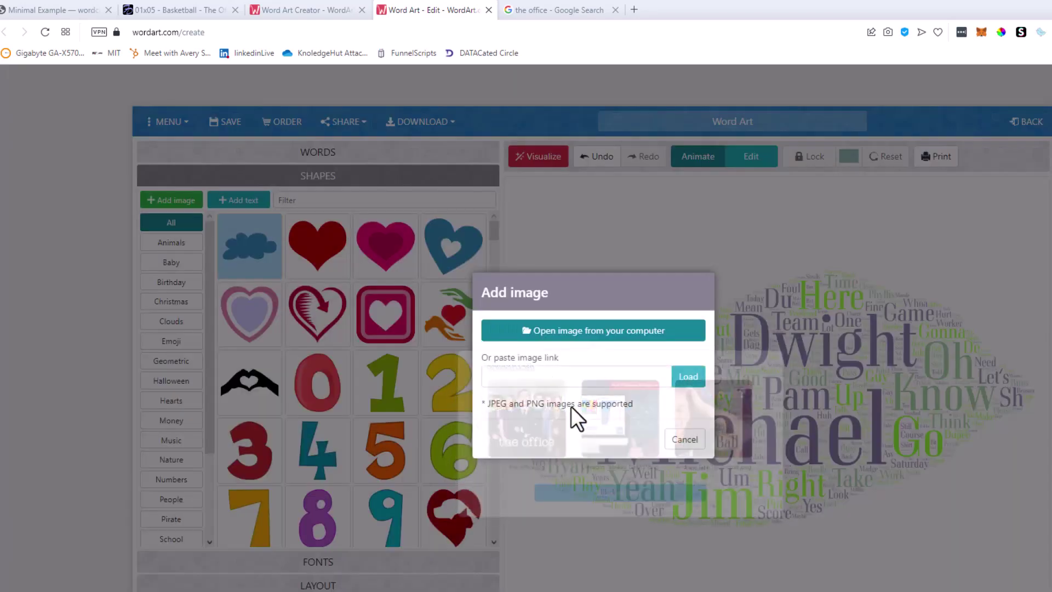
mouse_move(650, 458)
left_mouse_down()
mouse_move(581, 458)
mouse_move(681, 460)
mouse_move(653, 460)
mouse_move(662, 461)
left_mouse_up()
left_click_drag(650, 460, 677, 476)
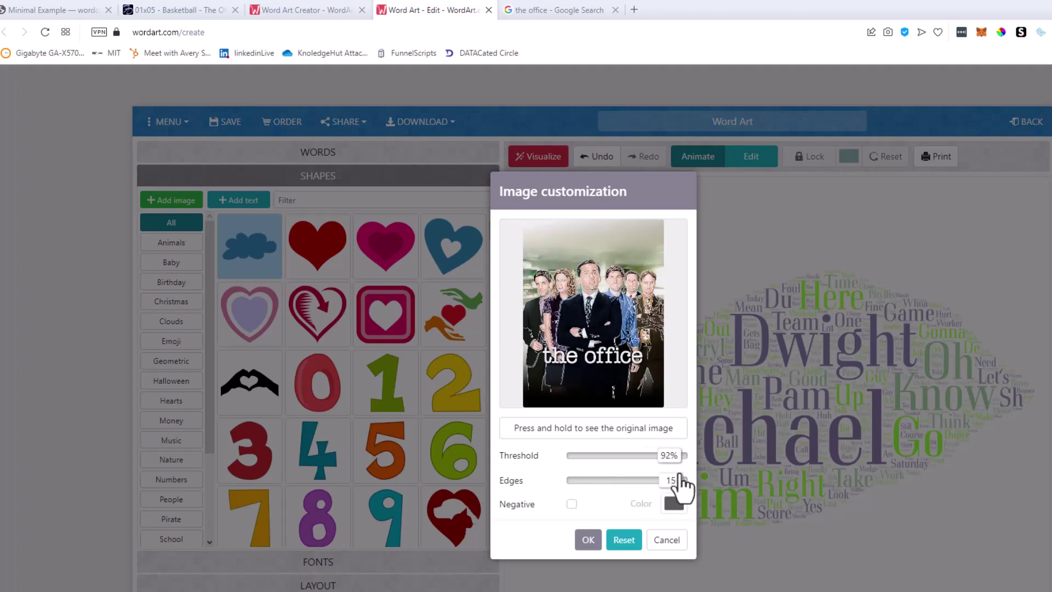
left_click(587, 539)
Set Style color emphasis to 88% and background image to 44%.
left_click(425, 581)
left_click_drag(294, 323, 459, 325)
left_click_drag(269, 404, 359, 406)
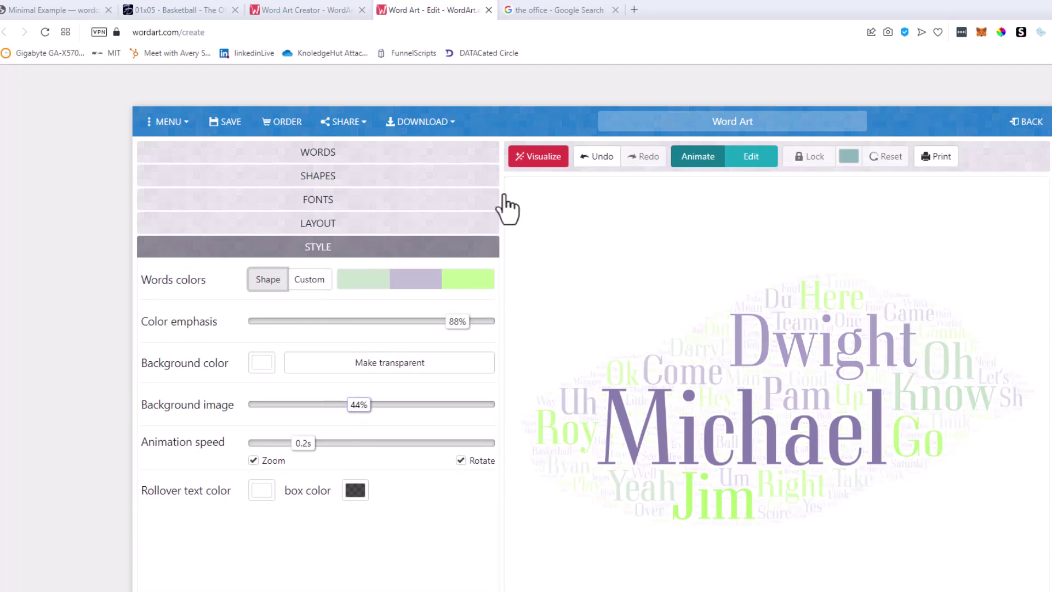
Visualize the cloud in the photo shape, then set background image 48% and color emphasis 35%.
left_click(535, 160)
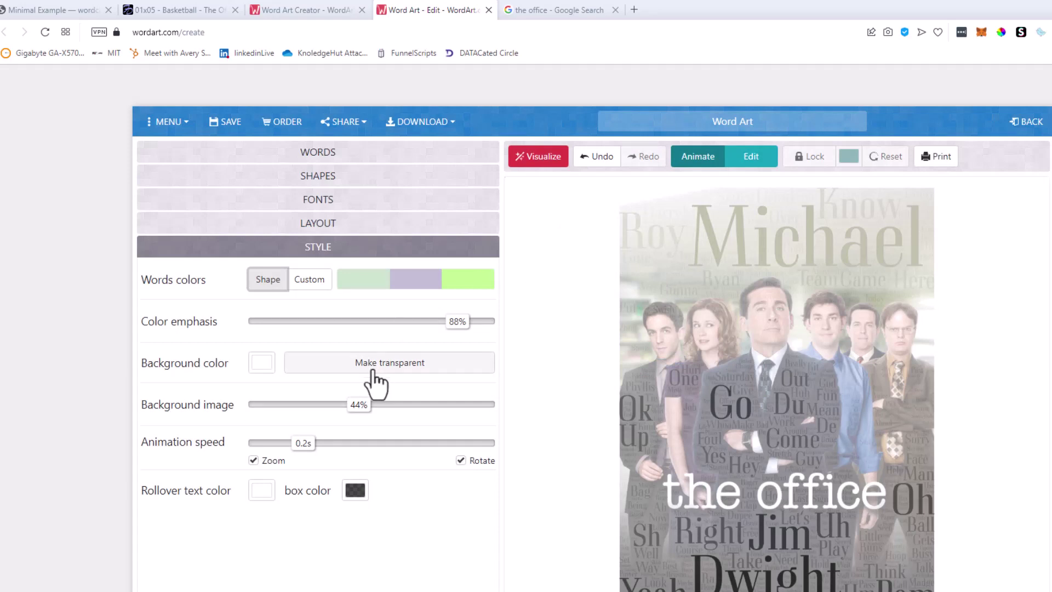
mouse_move(361, 411)
left_mouse_down()
mouse_move(439, 412)
mouse_move(368, 411)
left_mouse_up()
left_click_drag(447, 325, 339, 331)
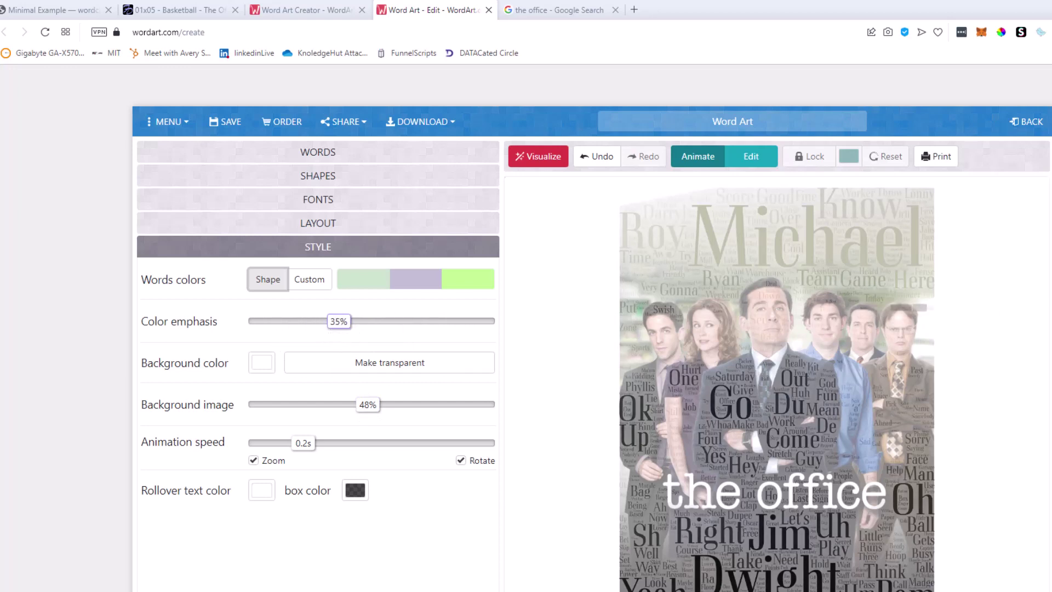
Download the word art as a Standard PNG and view Word Art.png full screen in Photos.
left_click(429, 130)
left_click(431, 149)
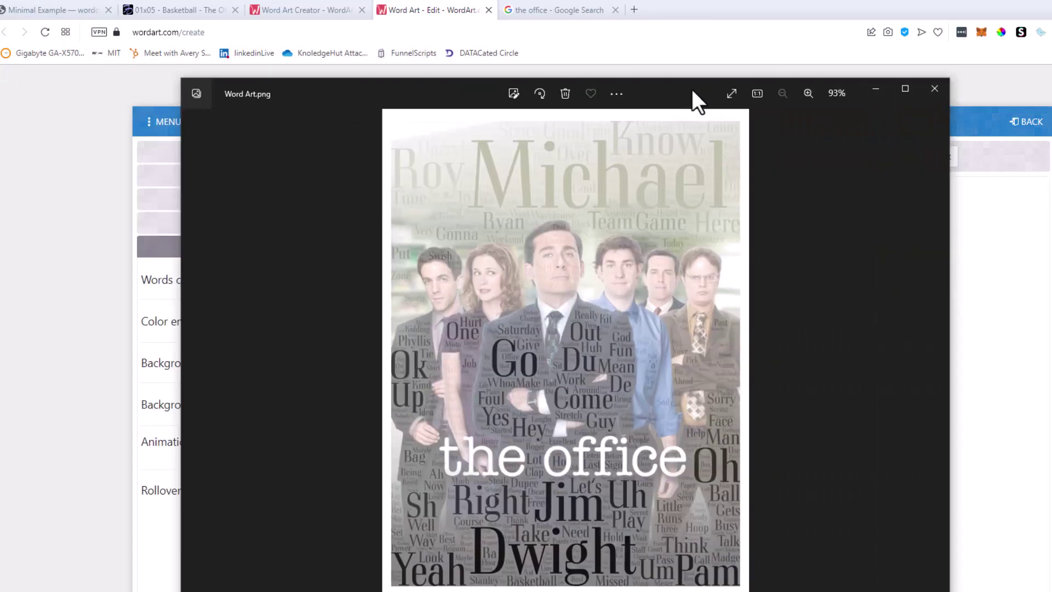
left_click(905, 88)
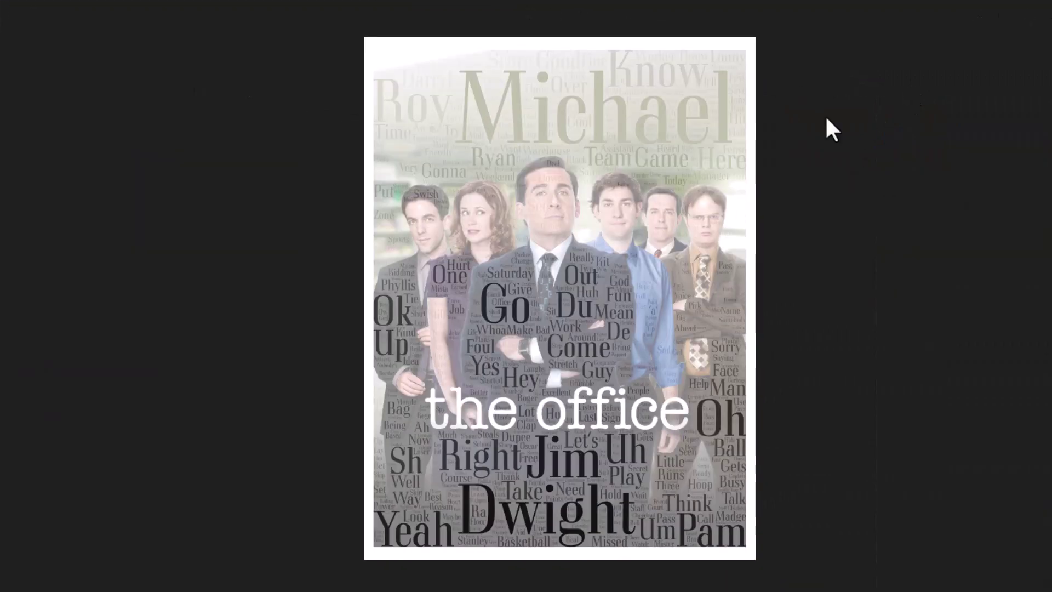